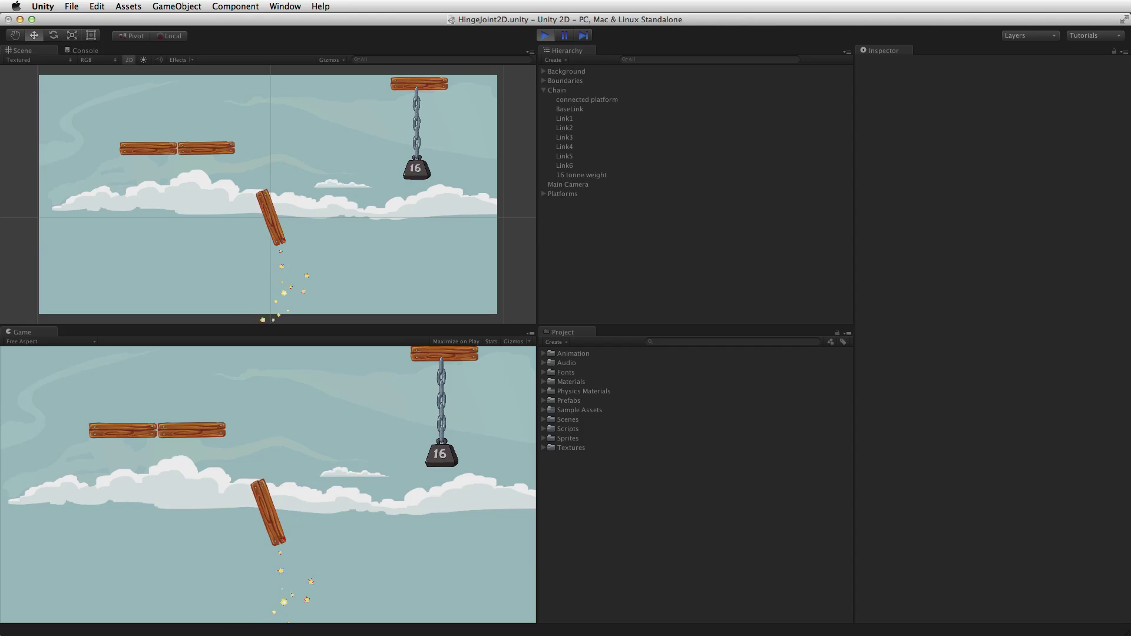
Swing the 16 tonne weight on its chain in the running scene to test the hinge joints.
click(417, 169)
drag(422, 166, 376, 110)
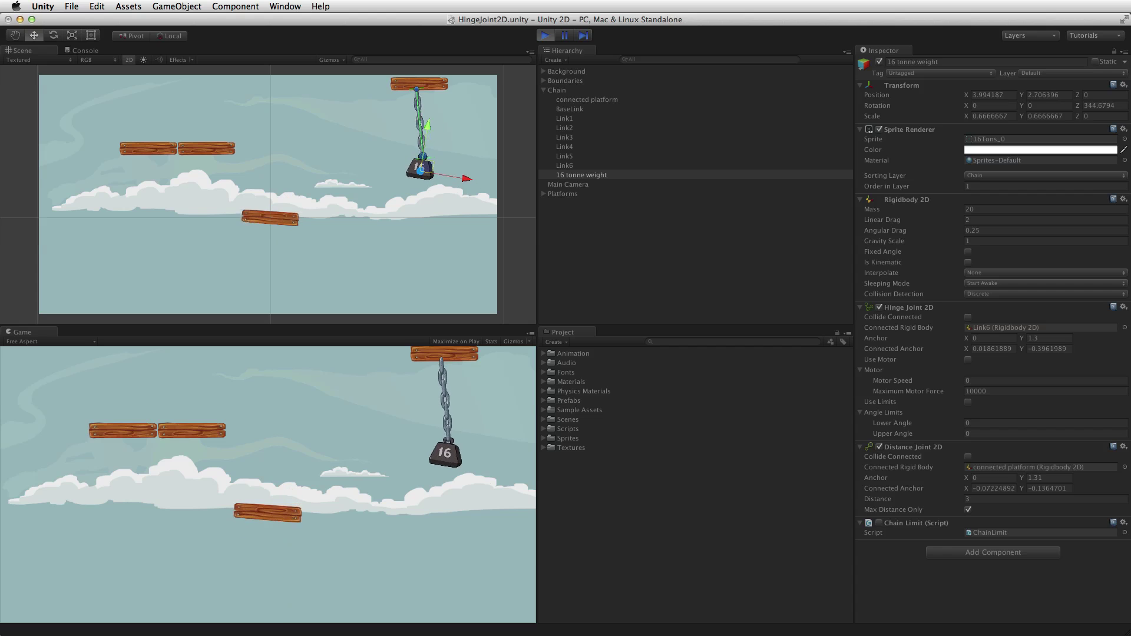
drag(420, 166, 464, 96)
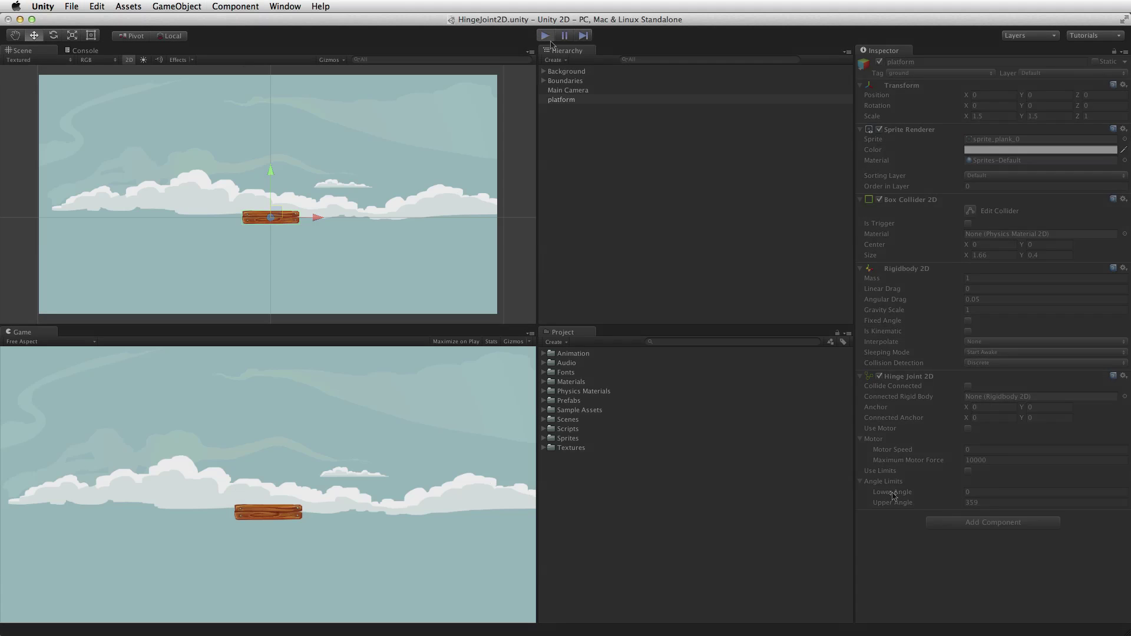
Run the scene to test the single platform's Hinge Joint 2D.
click(550, 40)
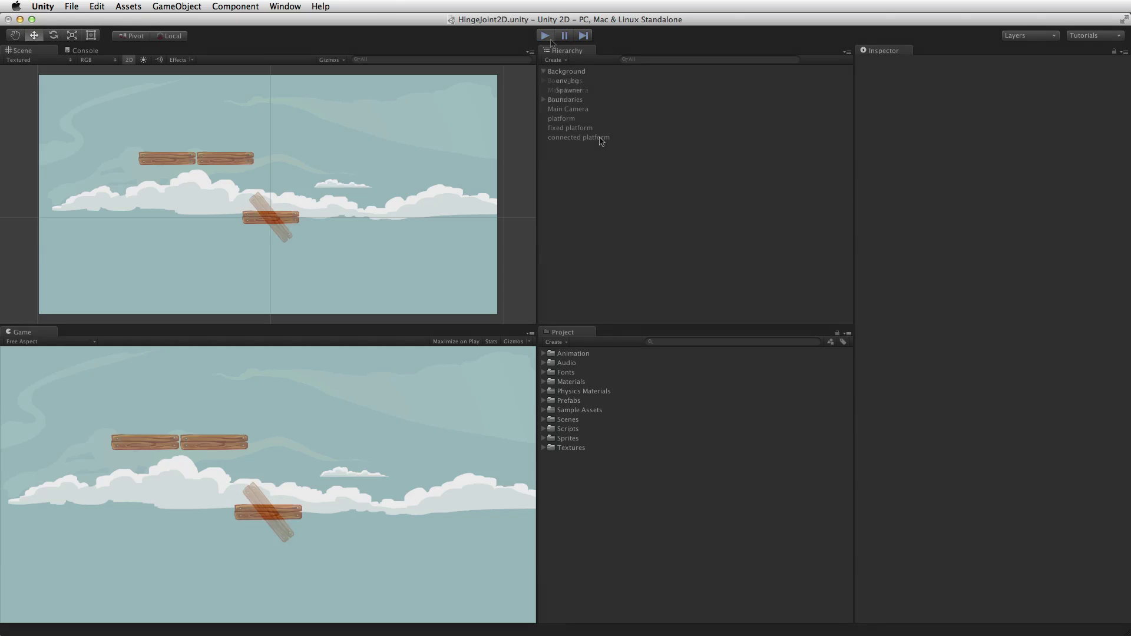
Assign the fixed platform as the Connected Rigid Body of the connected platform's Hinge Joint 2D.
click(601, 140)
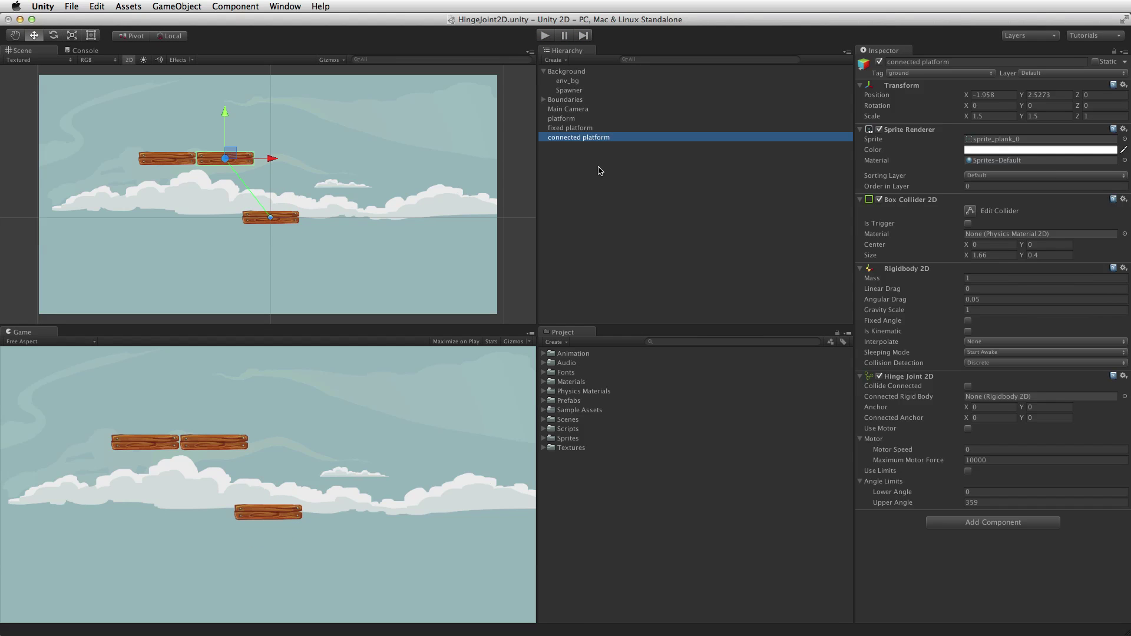
click(578, 131)
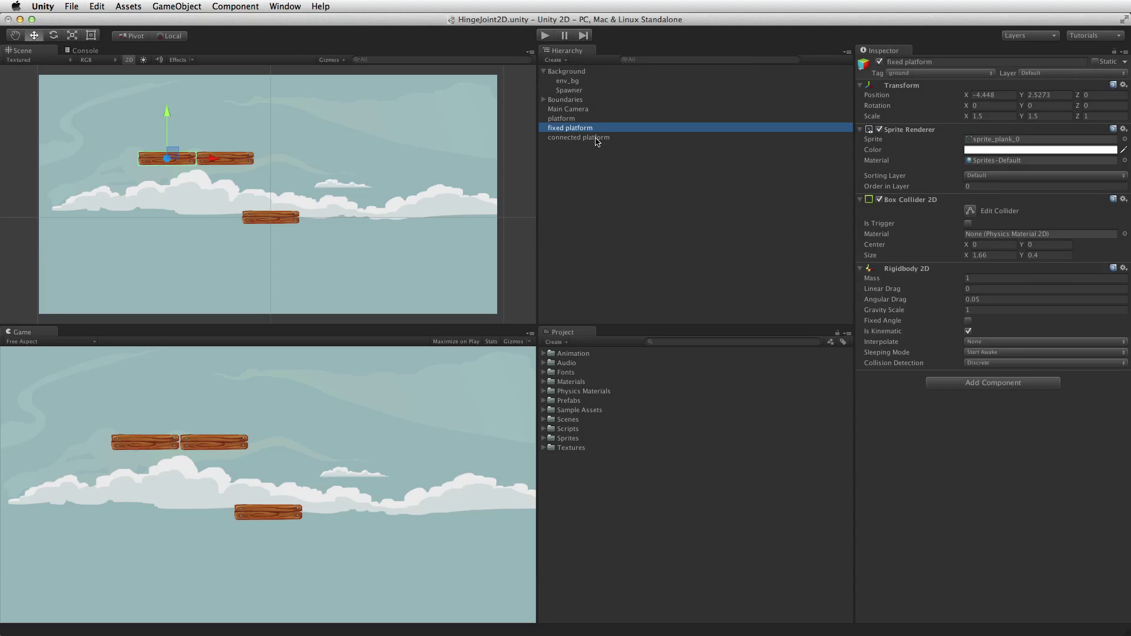
click(596, 139)
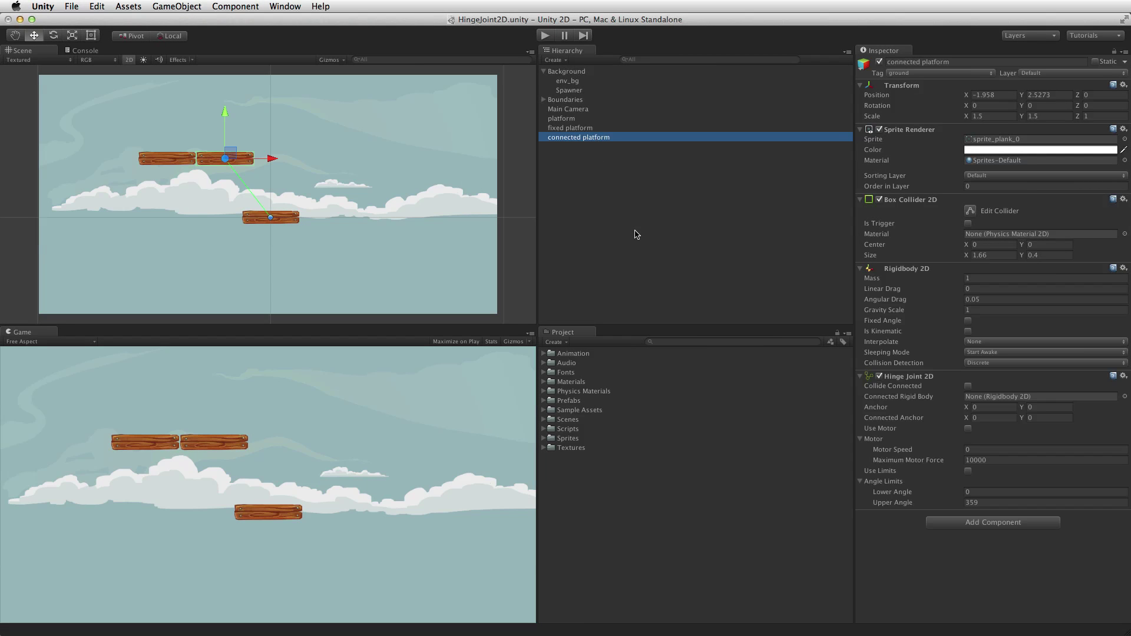
click(587, 127)
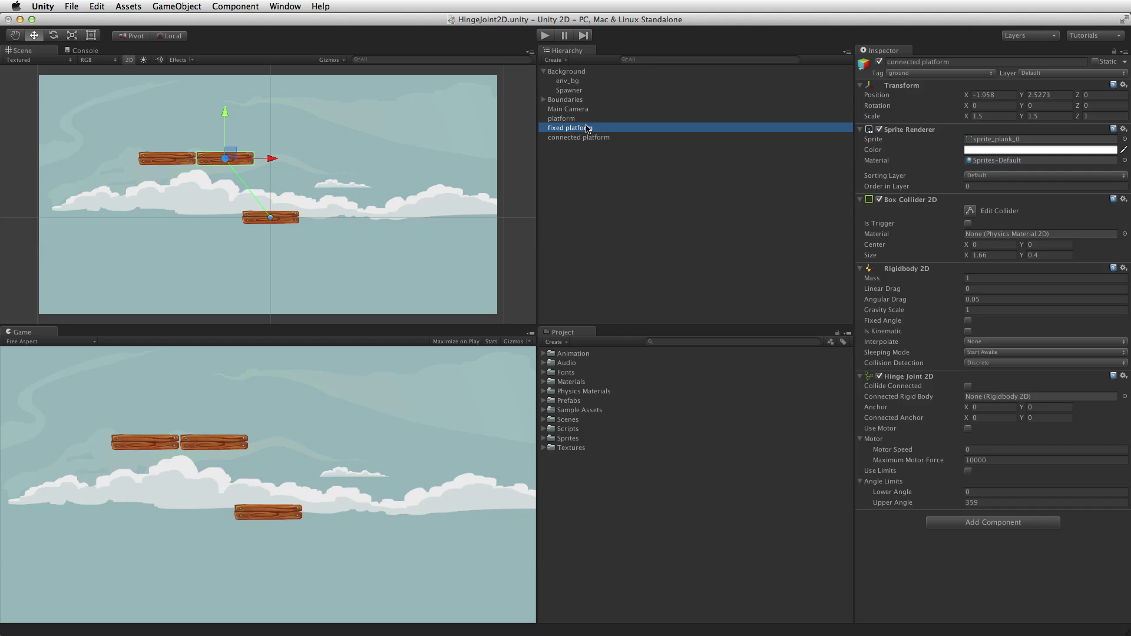
drag(587, 127, 991, 401)
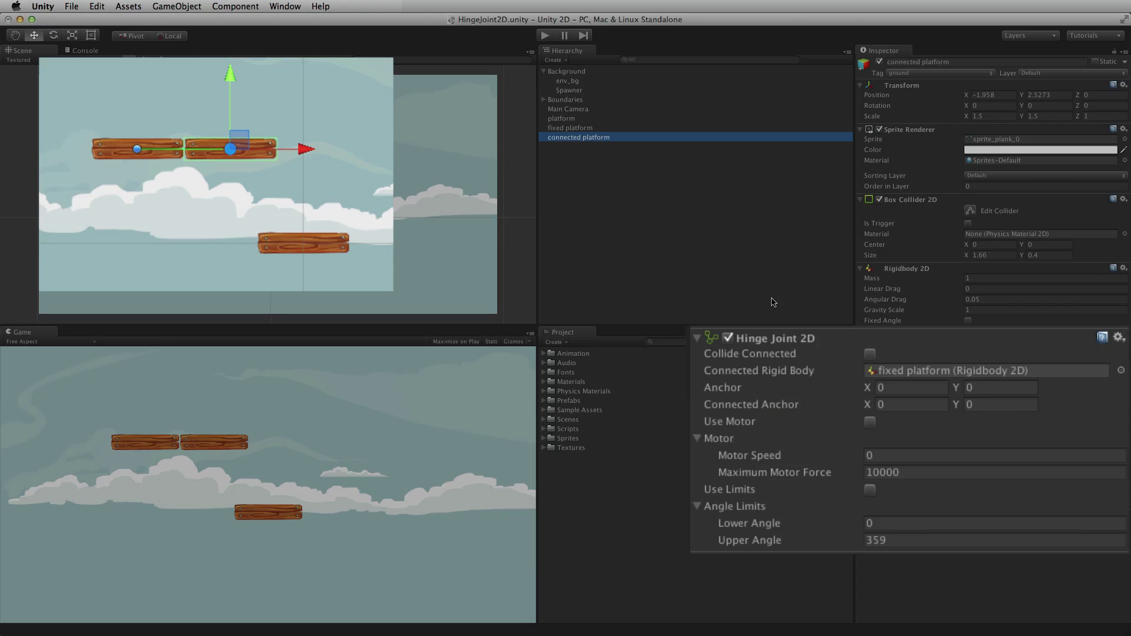
Place the connected platform's hinge anchor at its lower corner beside the fixed platform, at X -0.83, Y -0.2.
drag(869, 390, 846, 396)
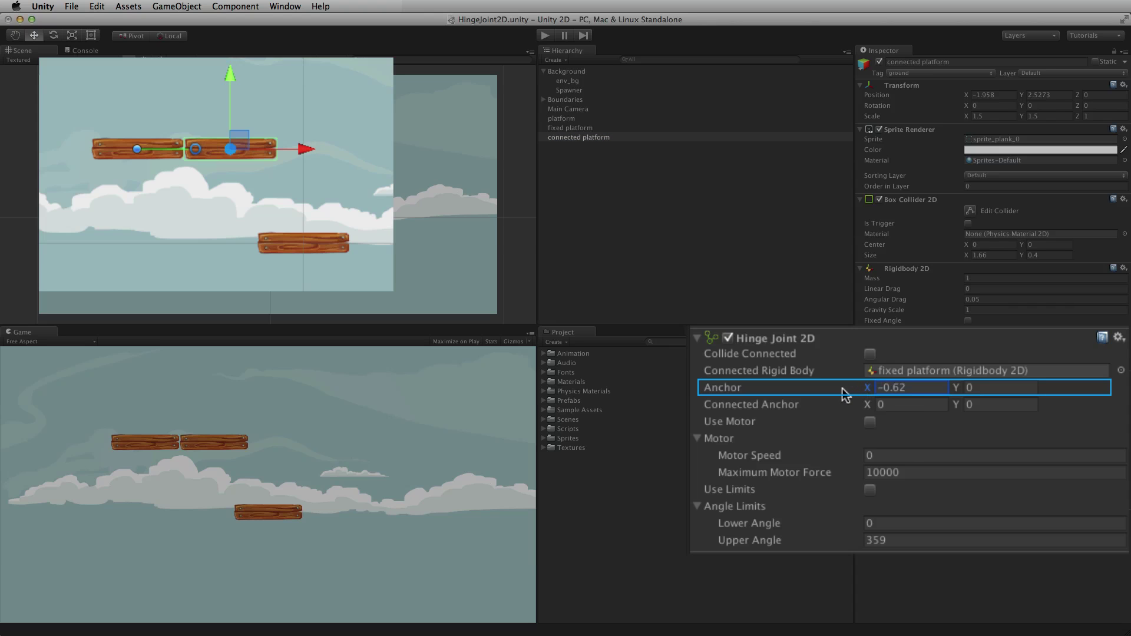
mouse_move(958, 389)
mouse_down()
mouse_move(917, 394)
mouse_move(986, 373)
mouse_move(943, 389)
mouse_up()
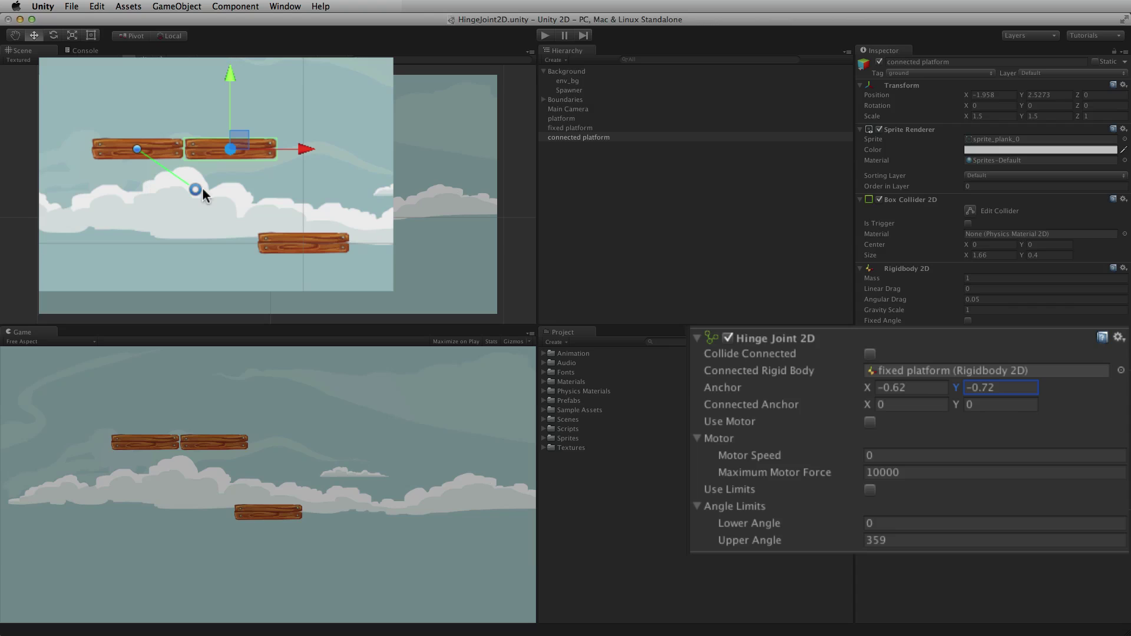
drag(203, 188, 184, 153)
Place the hinge's connected anchor on the same corner point as the anchor, at X 0.83, Y -0.2.
drag(867, 405, 827, 408)
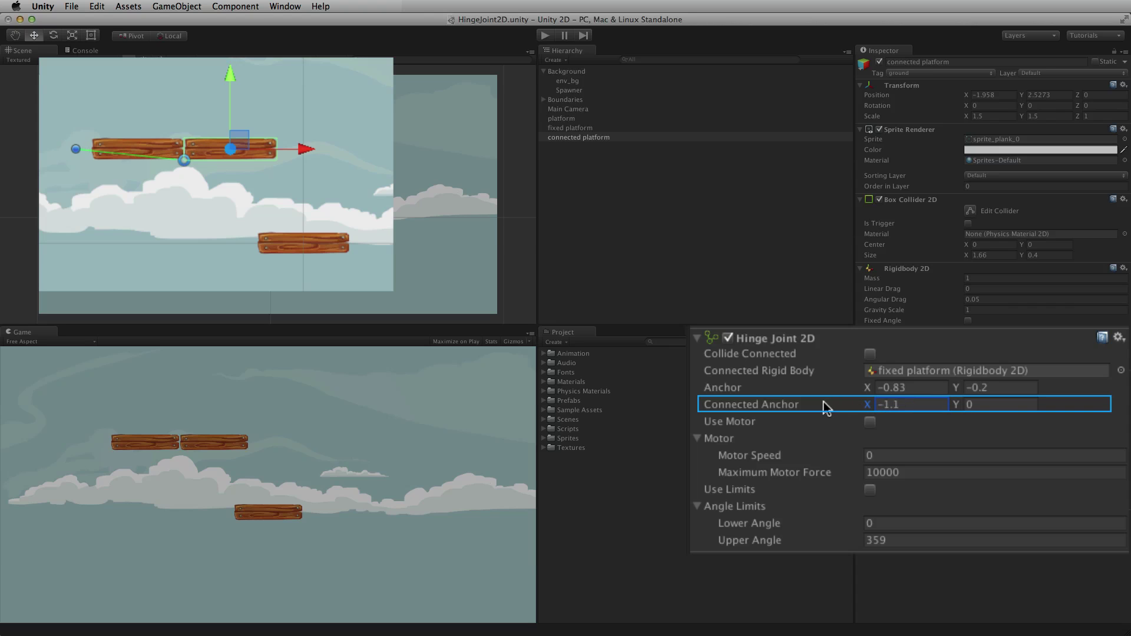
drag(955, 405, 907, 411)
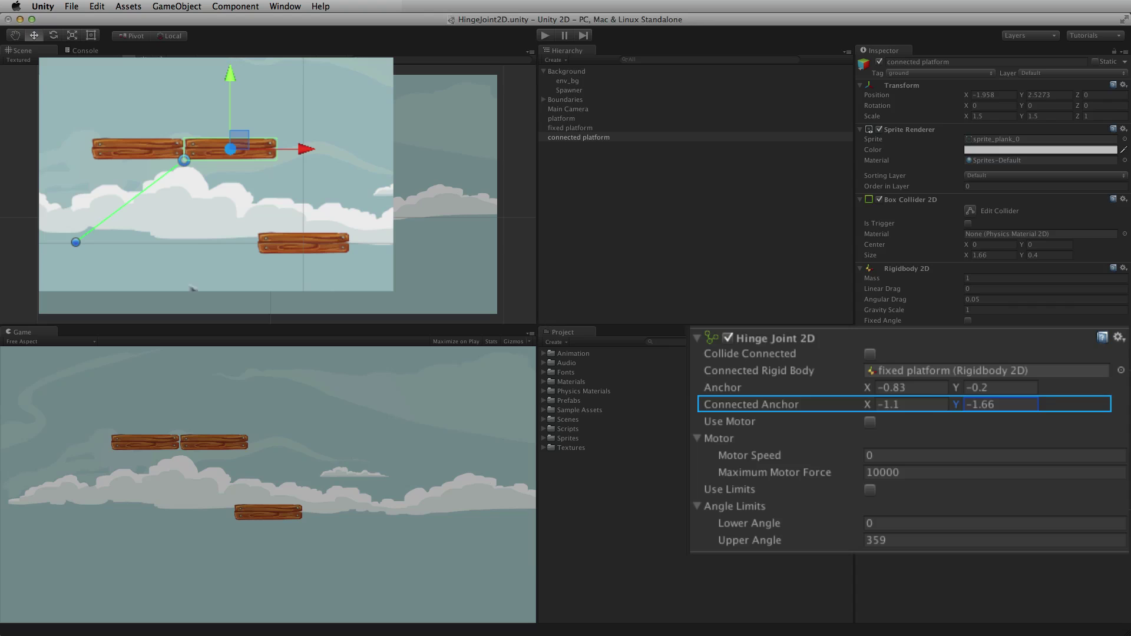
drag(76, 242, 184, 157)
Run and stop the scene twice to examine how the connected platform swings past the fixed one.
click(545, 36)
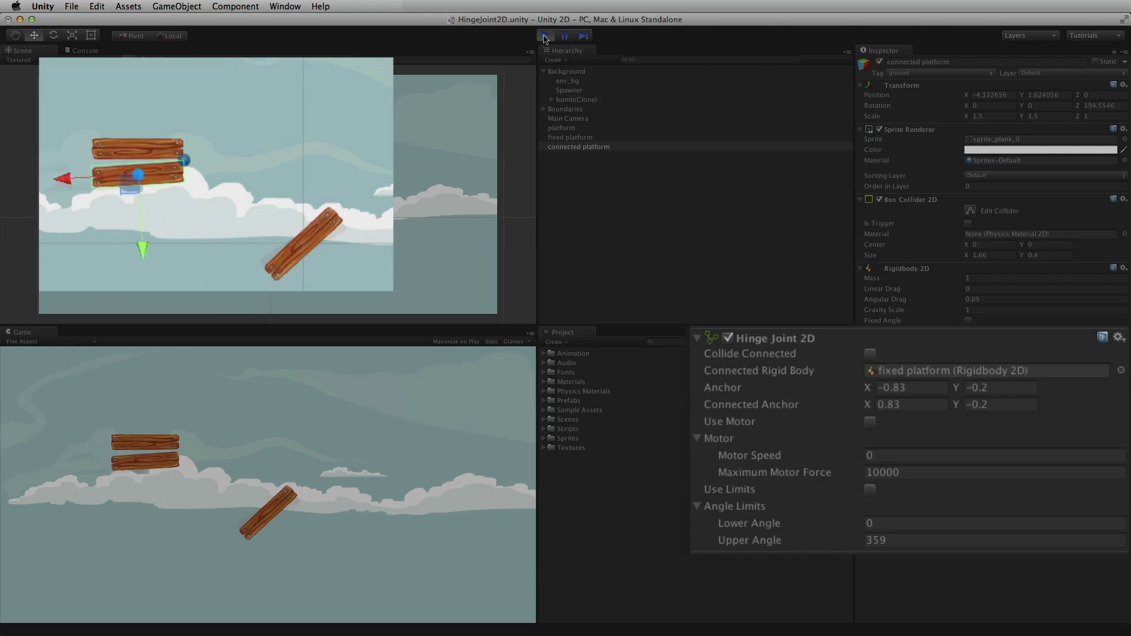
click(545, 36)
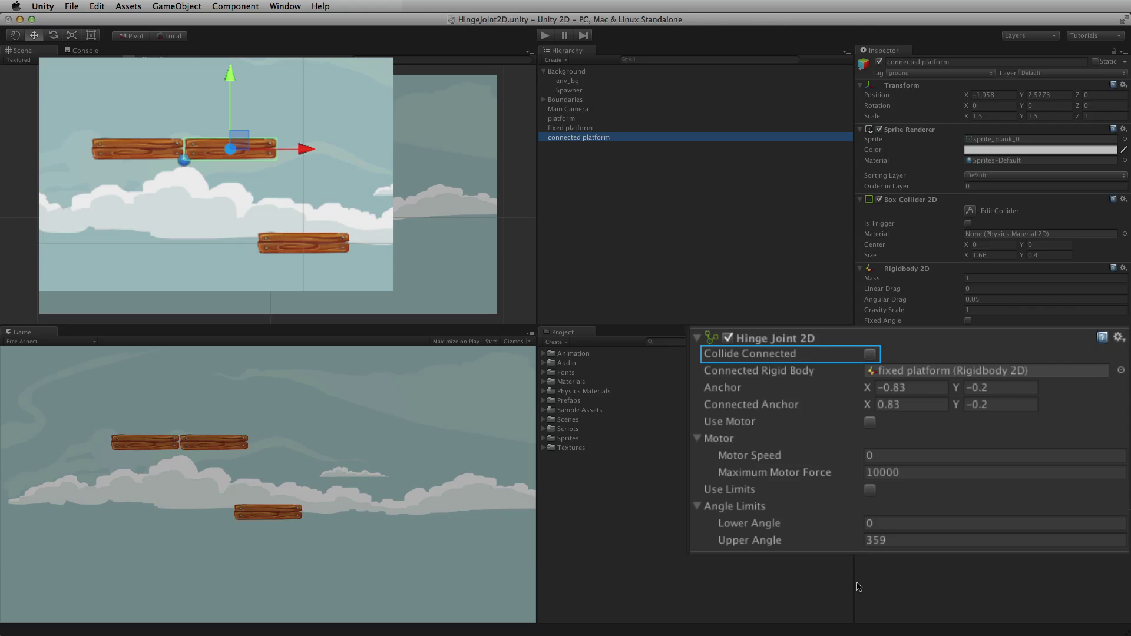
click(545, 36)
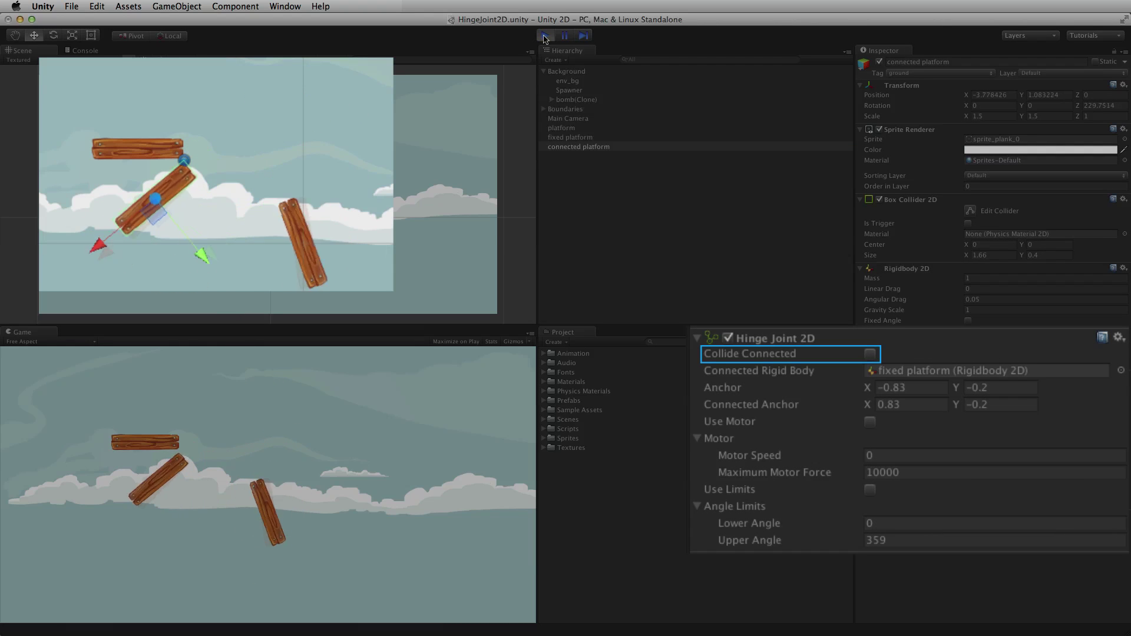
click(545, 36)
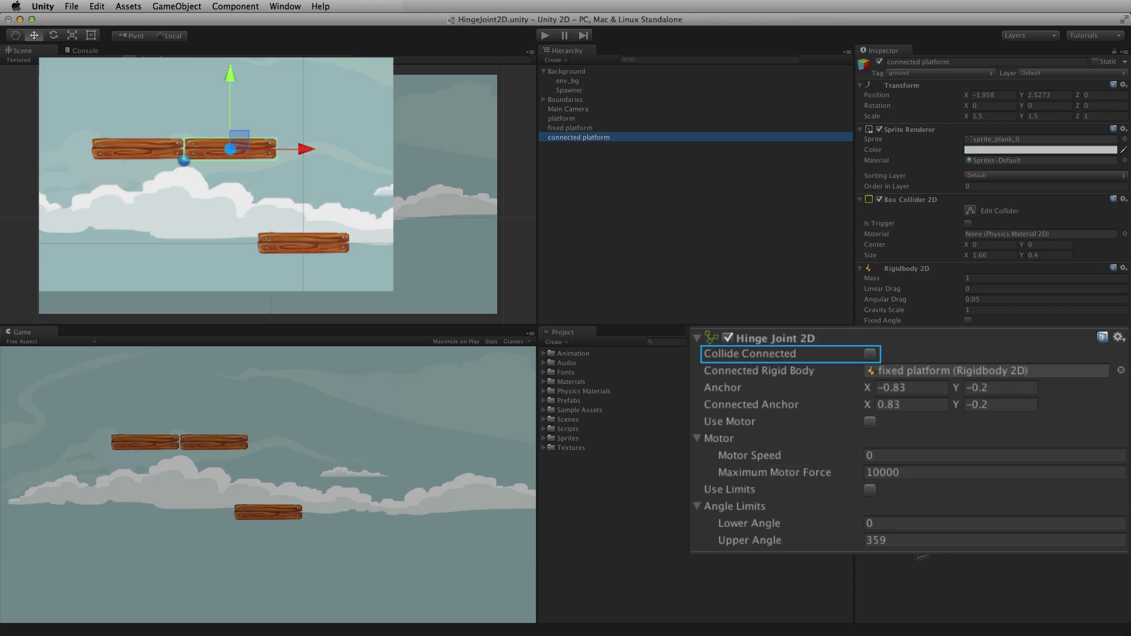
Enable Collide Connected on the connected platform's hinge joint and test-run the scene.
click(871, 356)
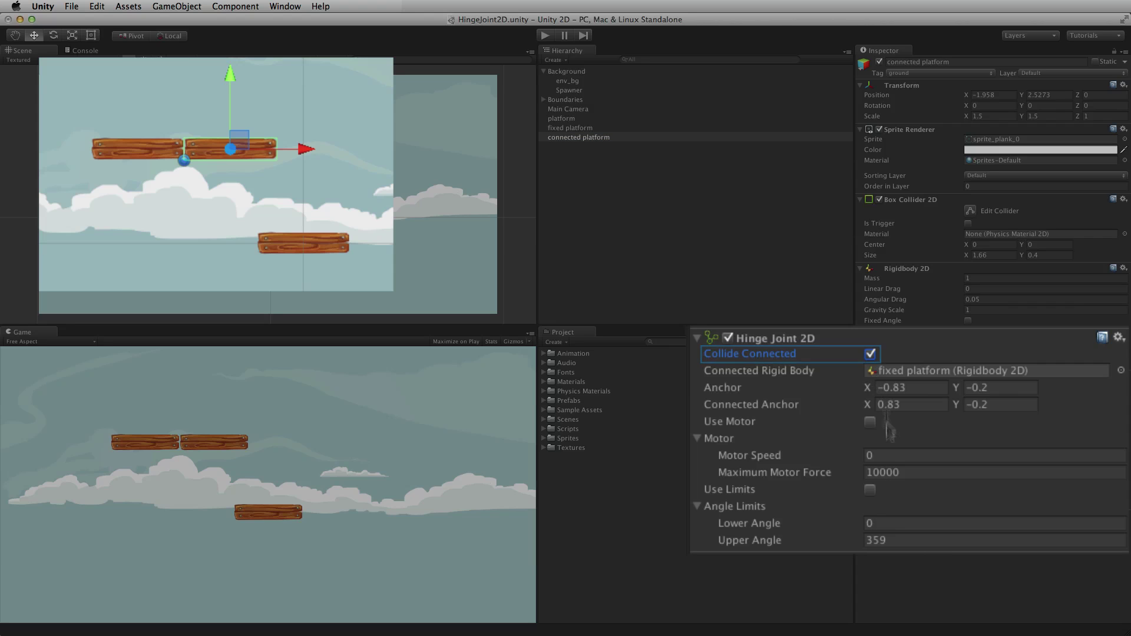
key(super+p)
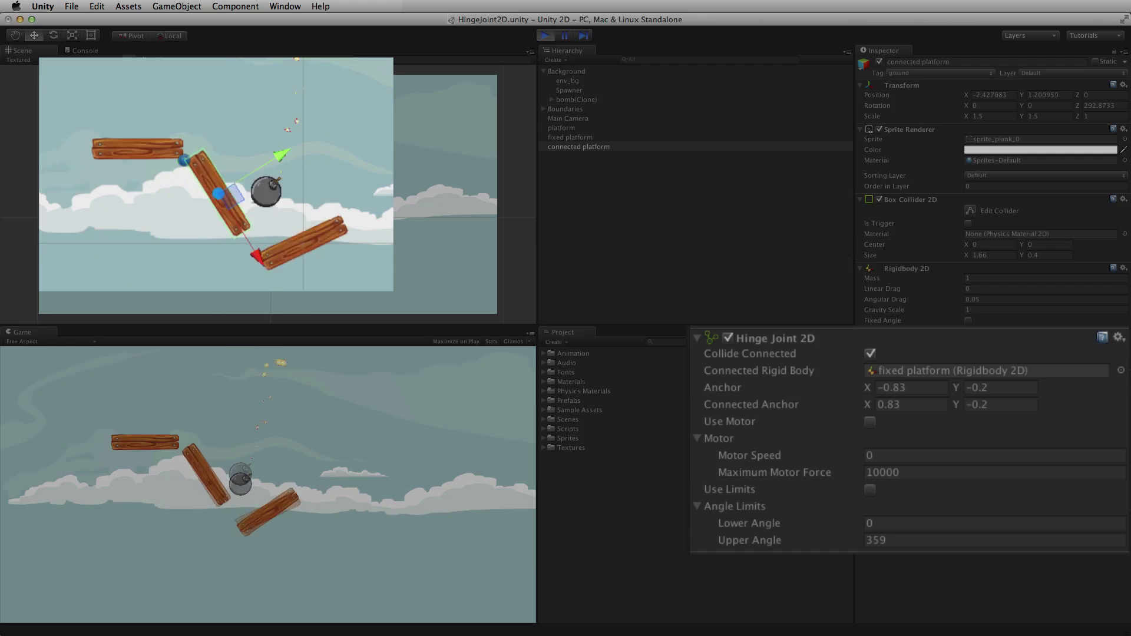
key(super+p)
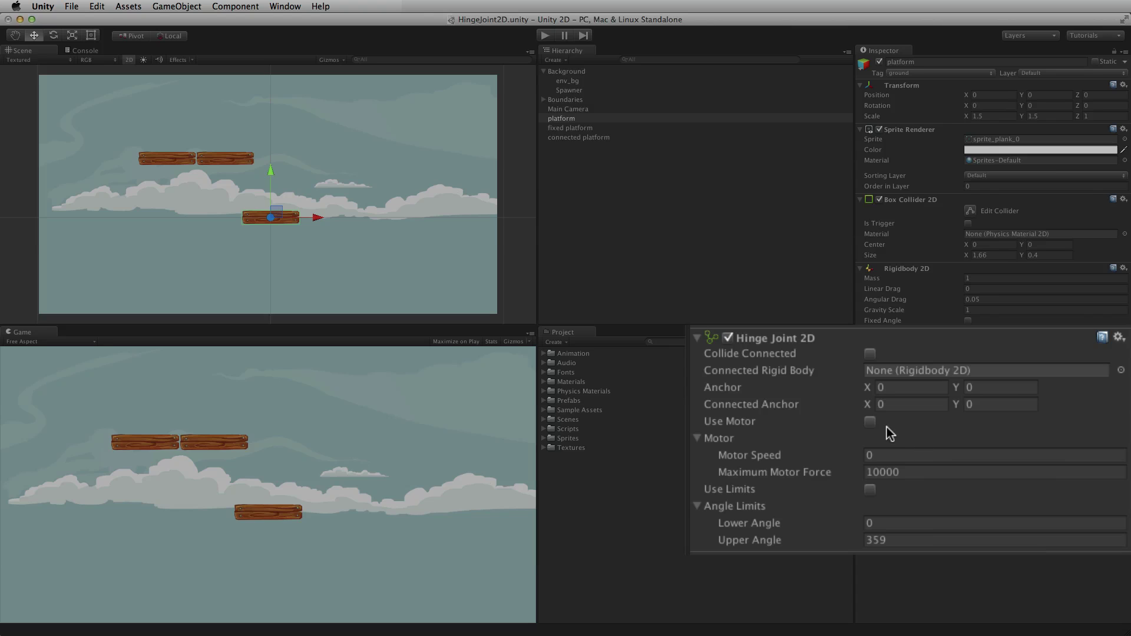
Enable the platform's hinge motor with speed 100 and maximum motor force 10, and test-run the scene.
click(871, 422)
click(917, 456)
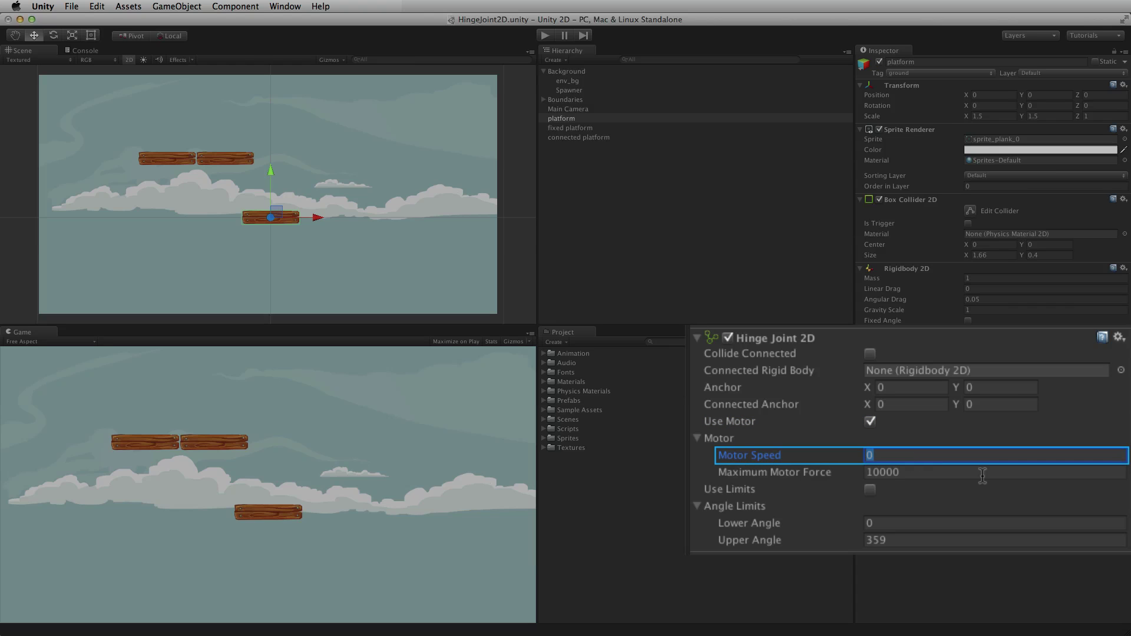
text(100)
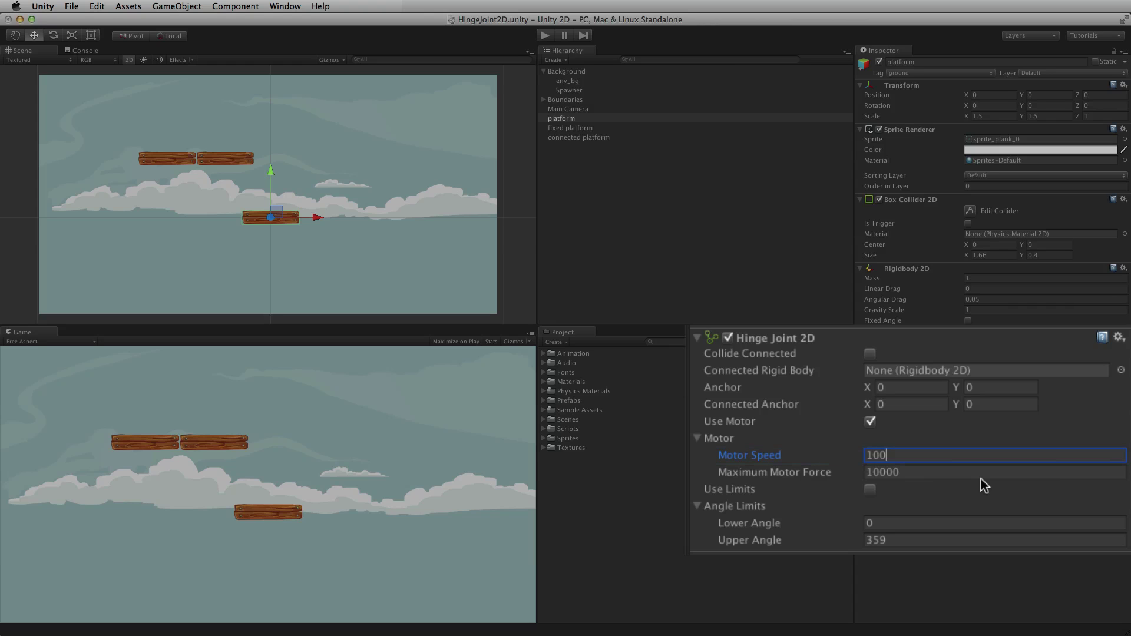
click(981, 472)
text(10)
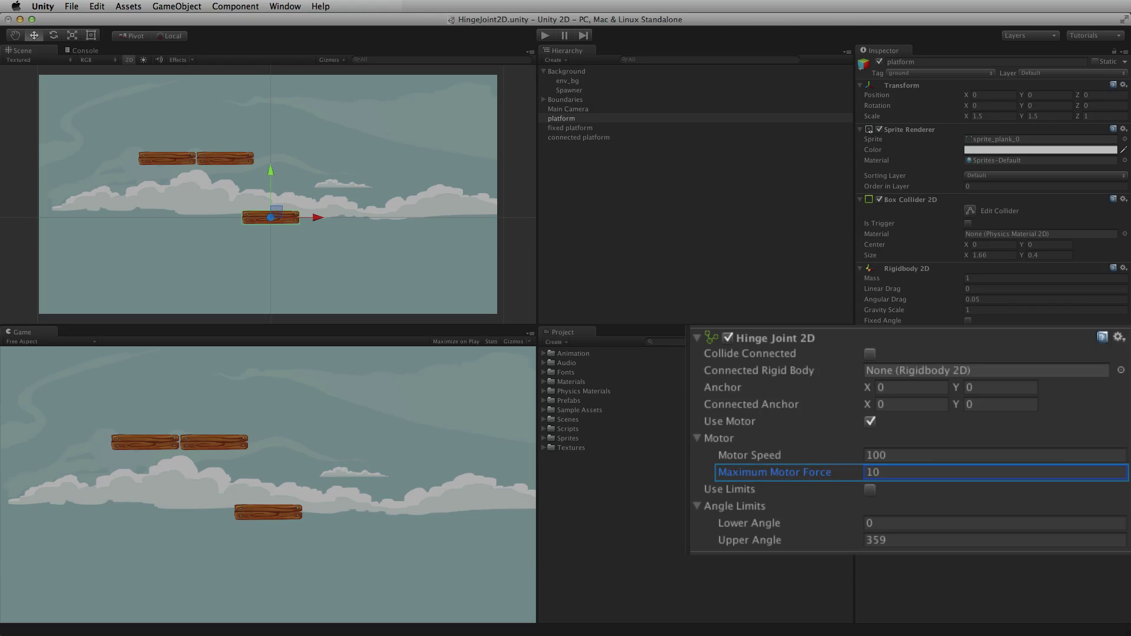
key(super+p)
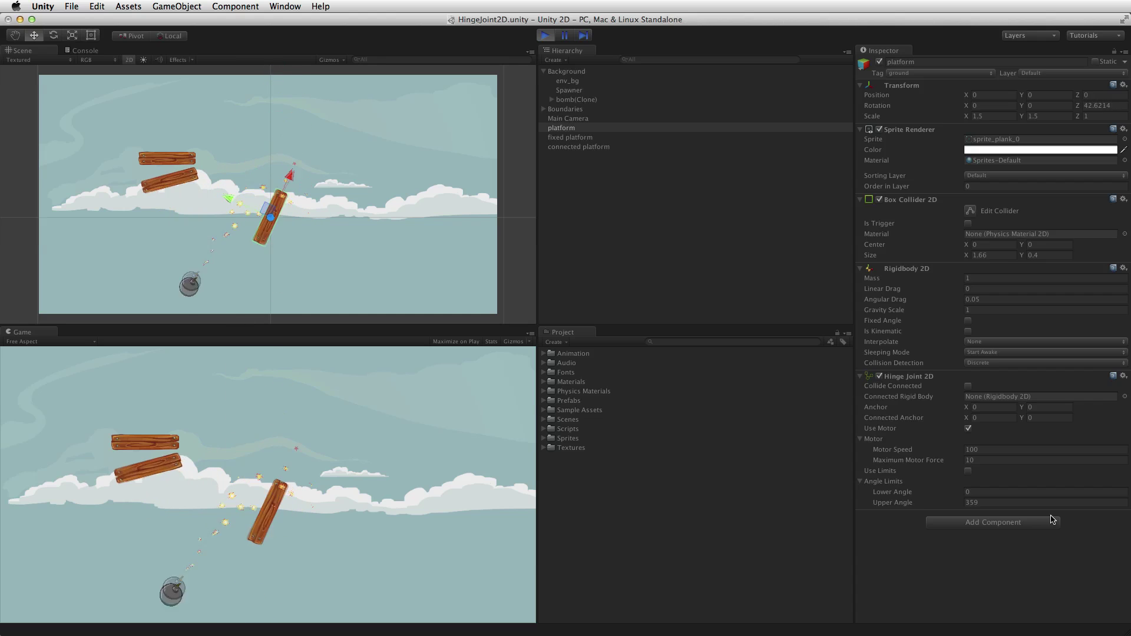
key(super+p)
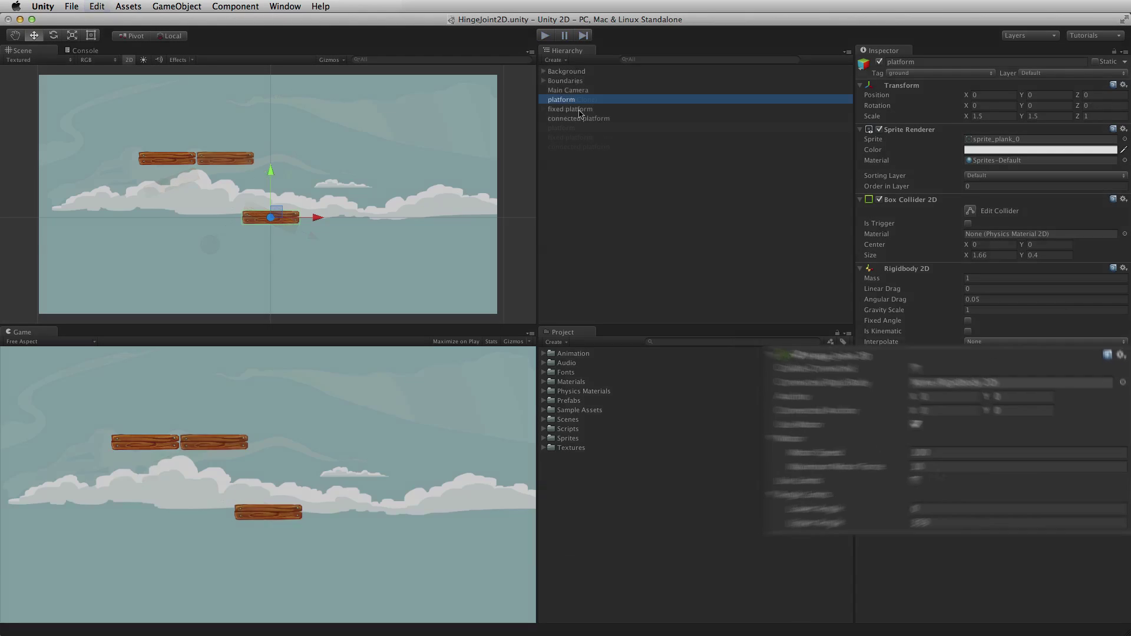
Turn on angle limits for the connected platform's hinge joint and set the upper angle to 45.
click(592, 120)
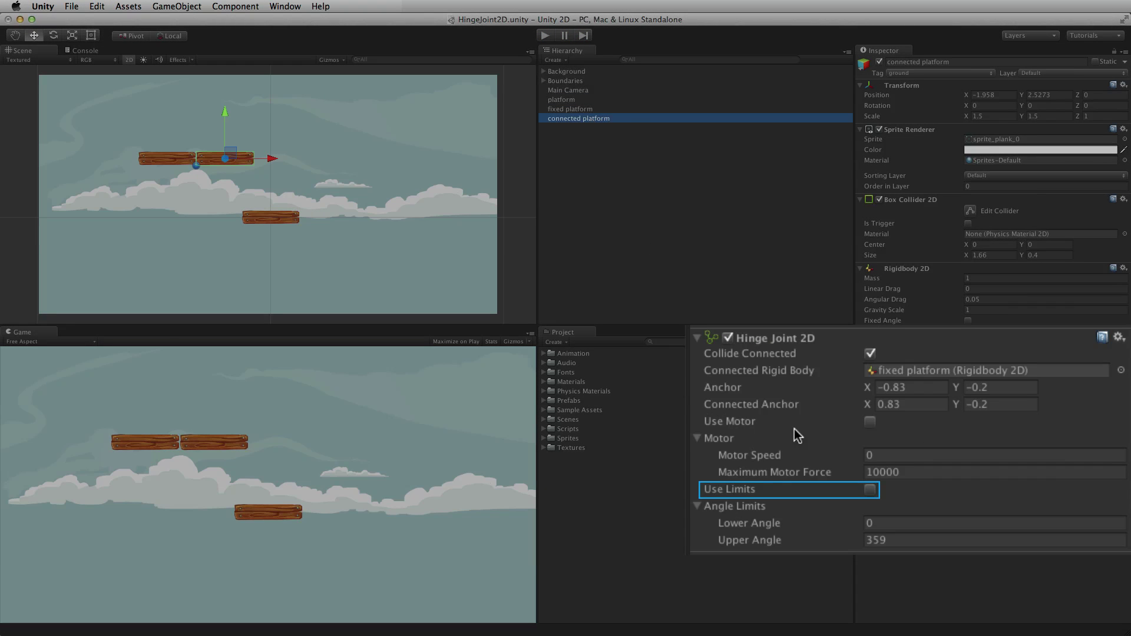
click(871, 489)
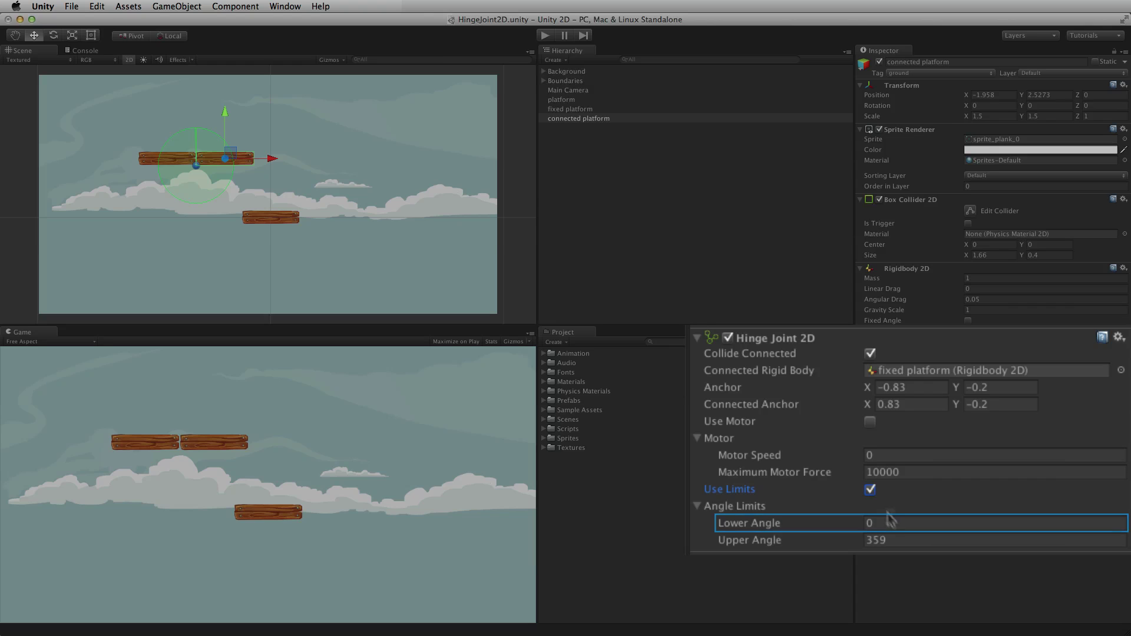
click(805, 540)
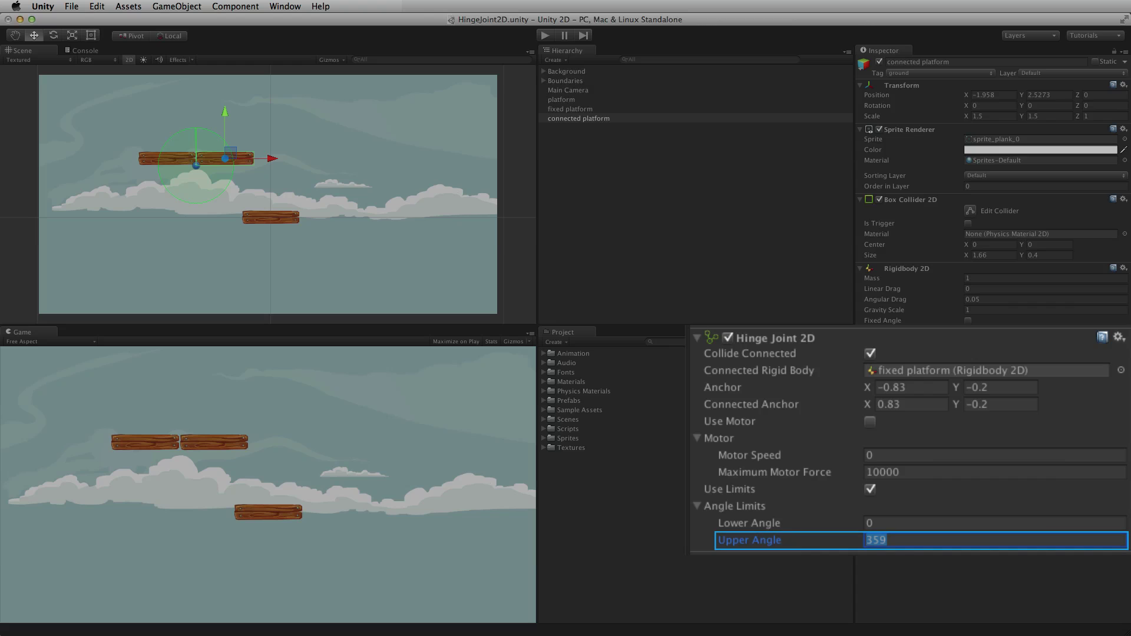
text(45)
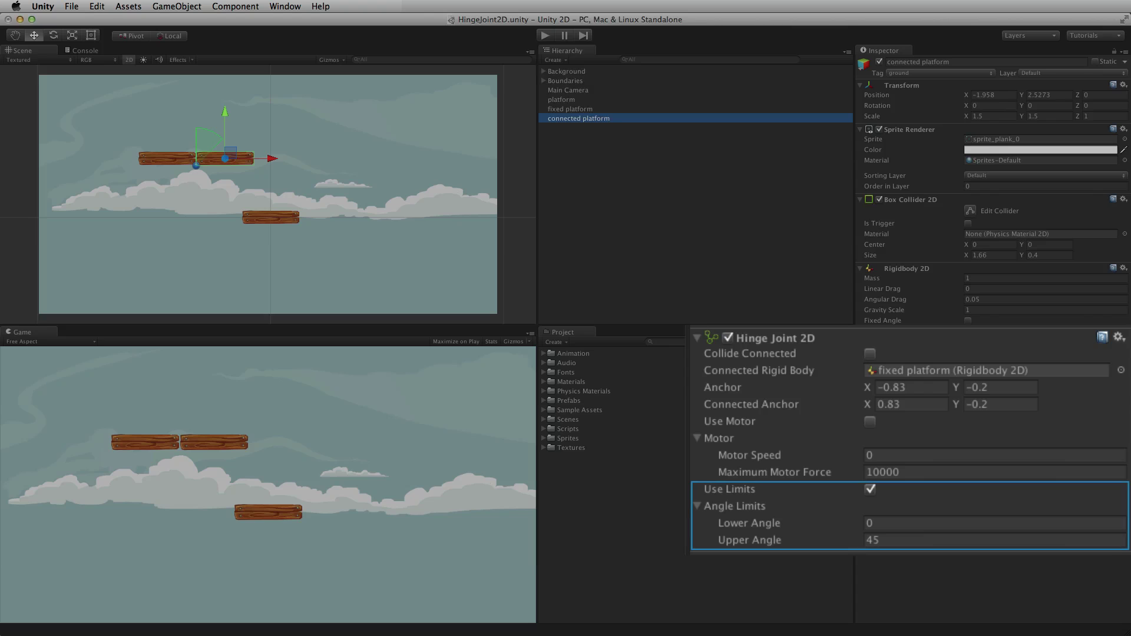
Set the upper angle limit of the connected platform's hinge to 90.
click(902, 541)
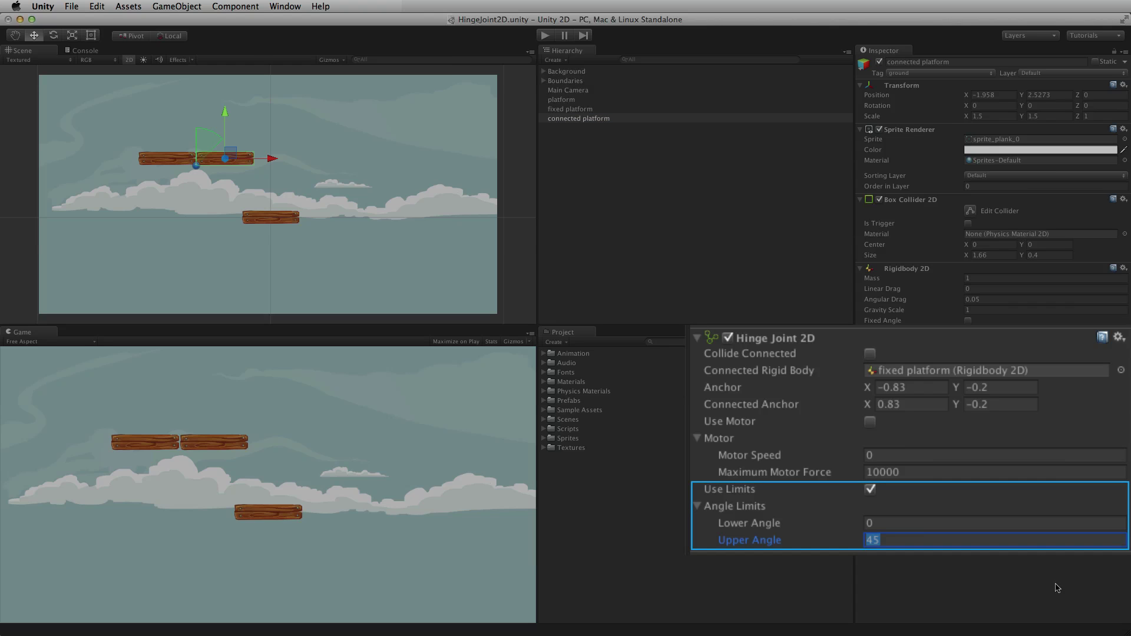
text(90)
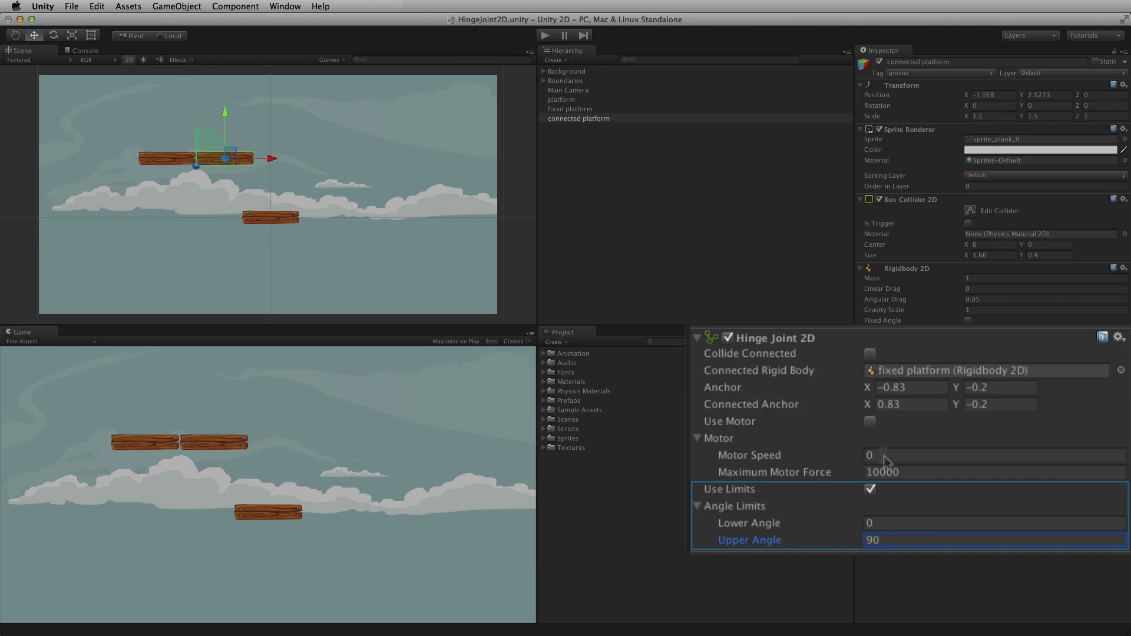
Enable the connected platform's hinge motor with speed -100 and maximum motor force 100, and run the scene.
click(871, 421)
click(892, 455)
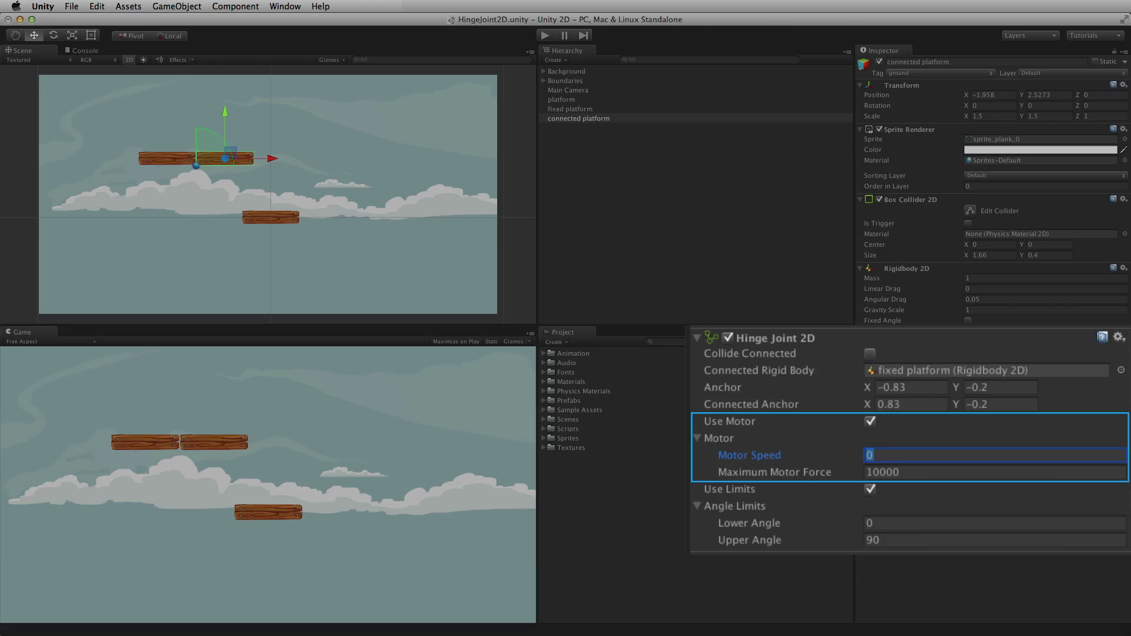
text(-100)
key(Tab)
text(100)
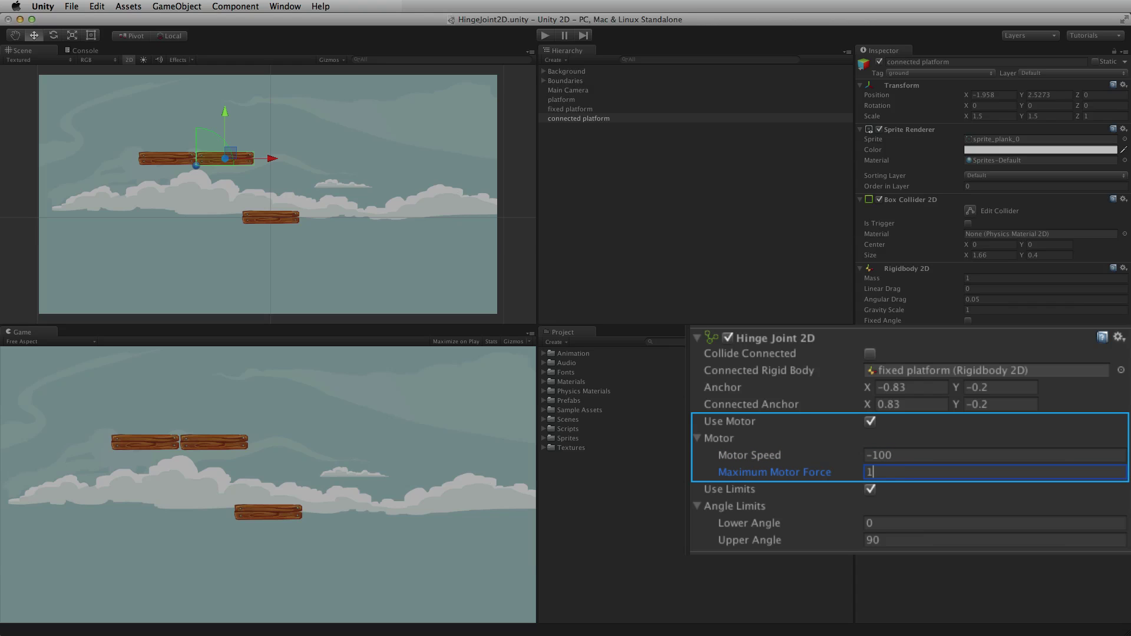
click(544, 36)
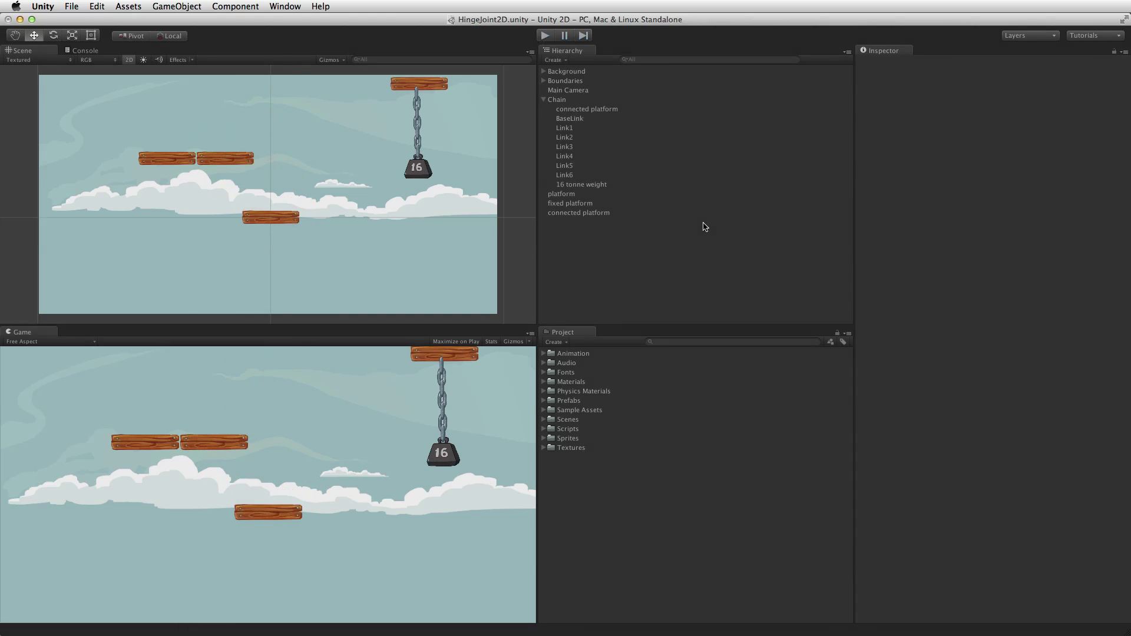
Select all Chain objects from the connected platform to the 16 tonne weight and frame them in the Scene view.
shift+click(590, 185)
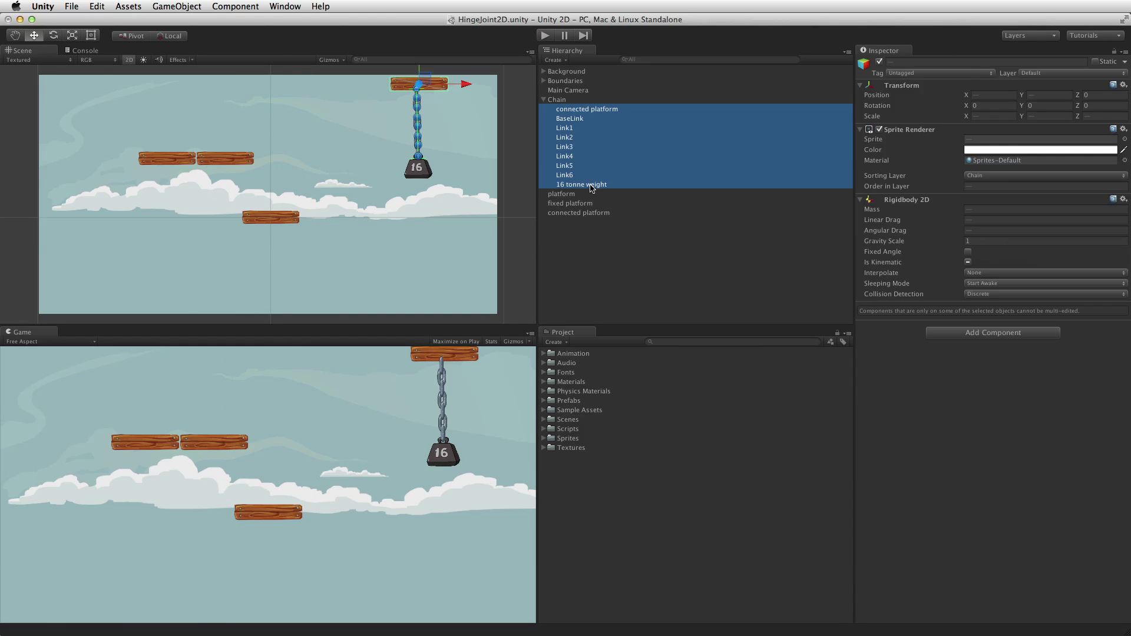
key(f)
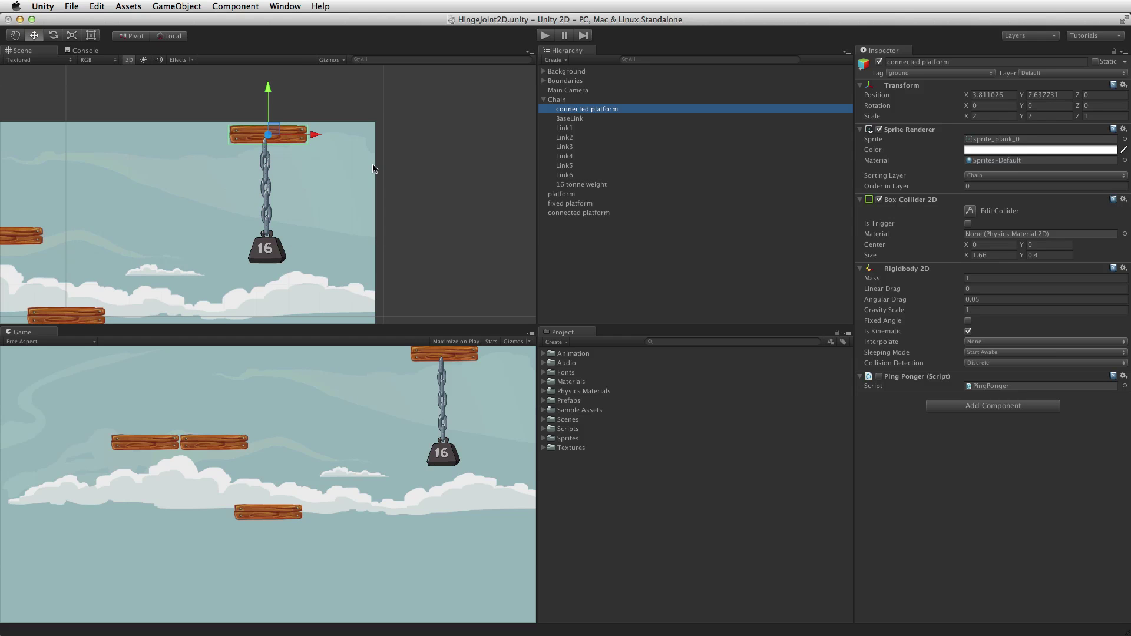
Inspect the Rigidbody 2D and joint settings of the Chain objects from the connected platform through Link4, plus the 16 tonne weight, framing them in the scene.
key(f)
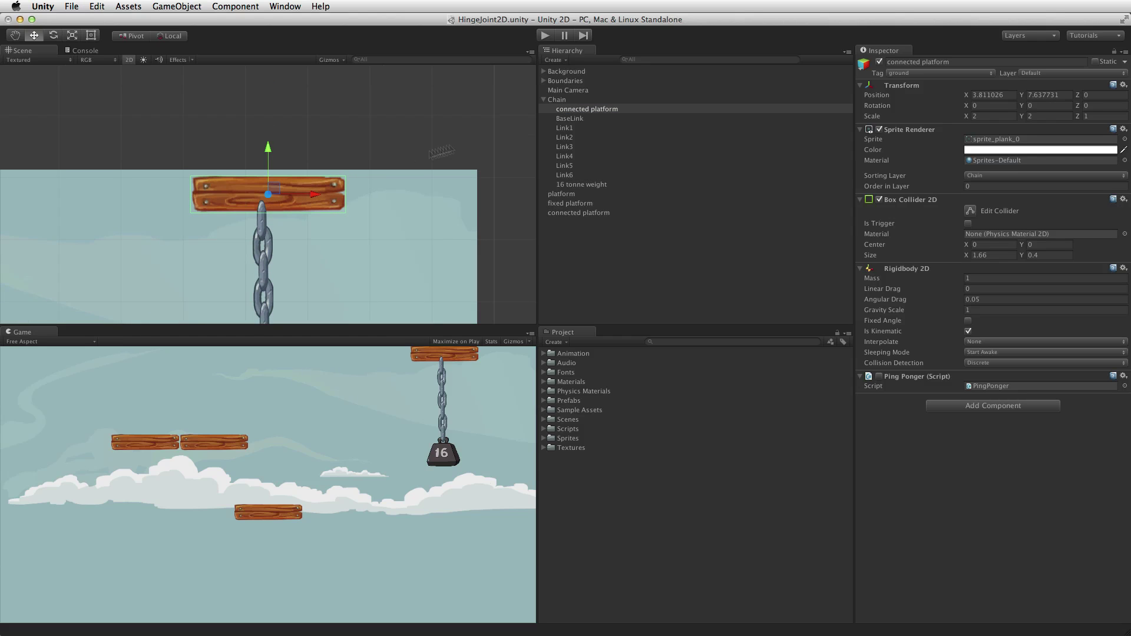
click(586, 109)
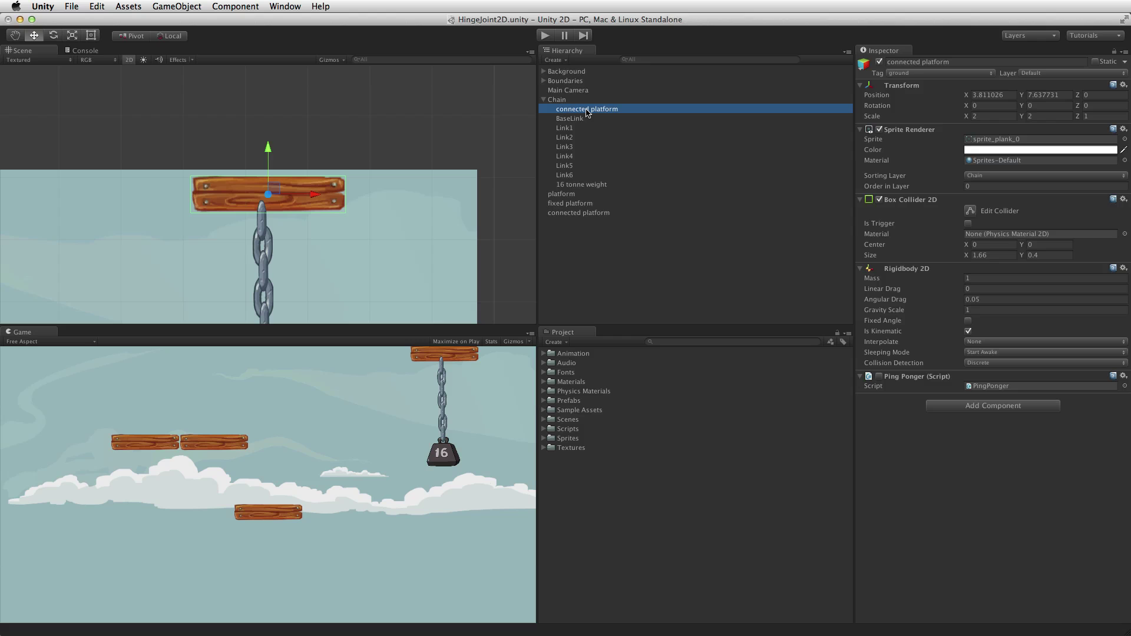
key(Down)
key(Down)
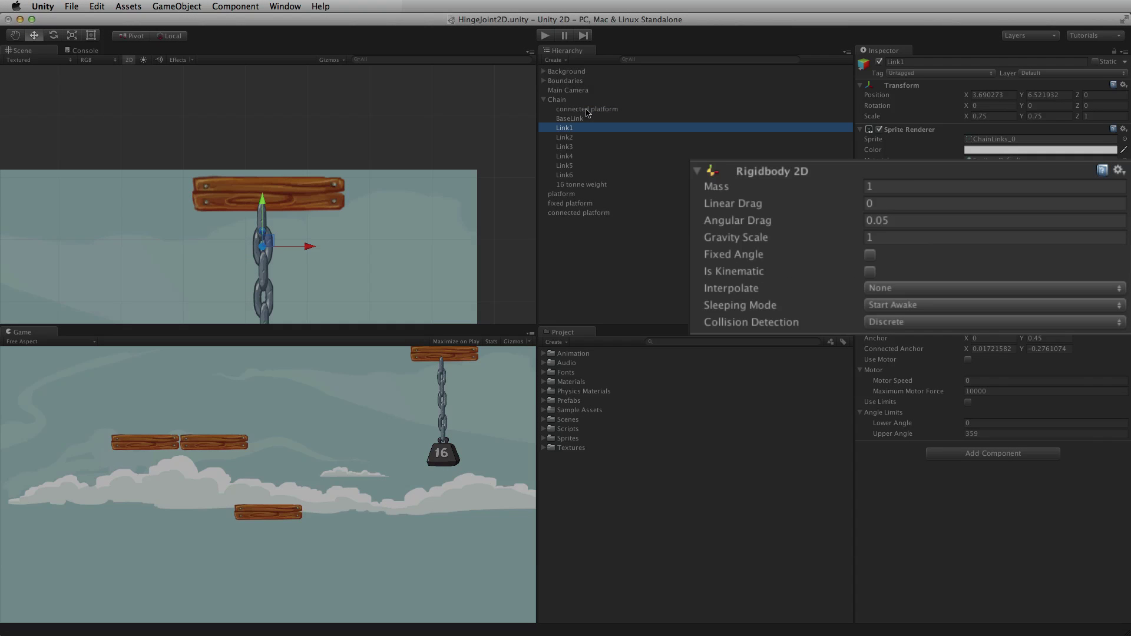
key(Down)
key(Down)
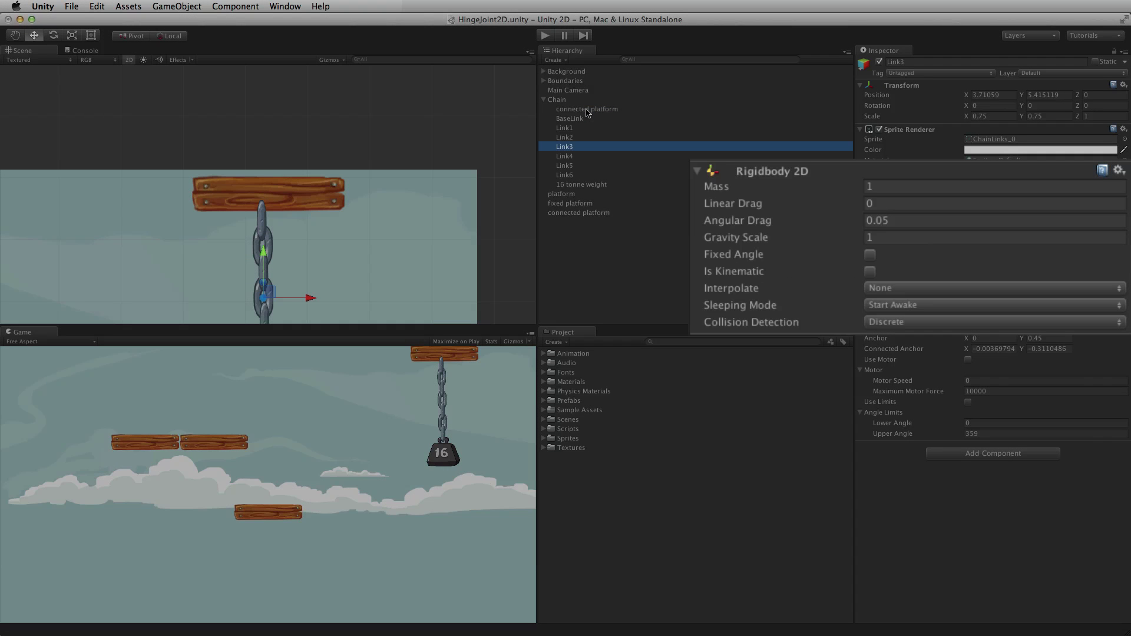
key(Down)
key(f)
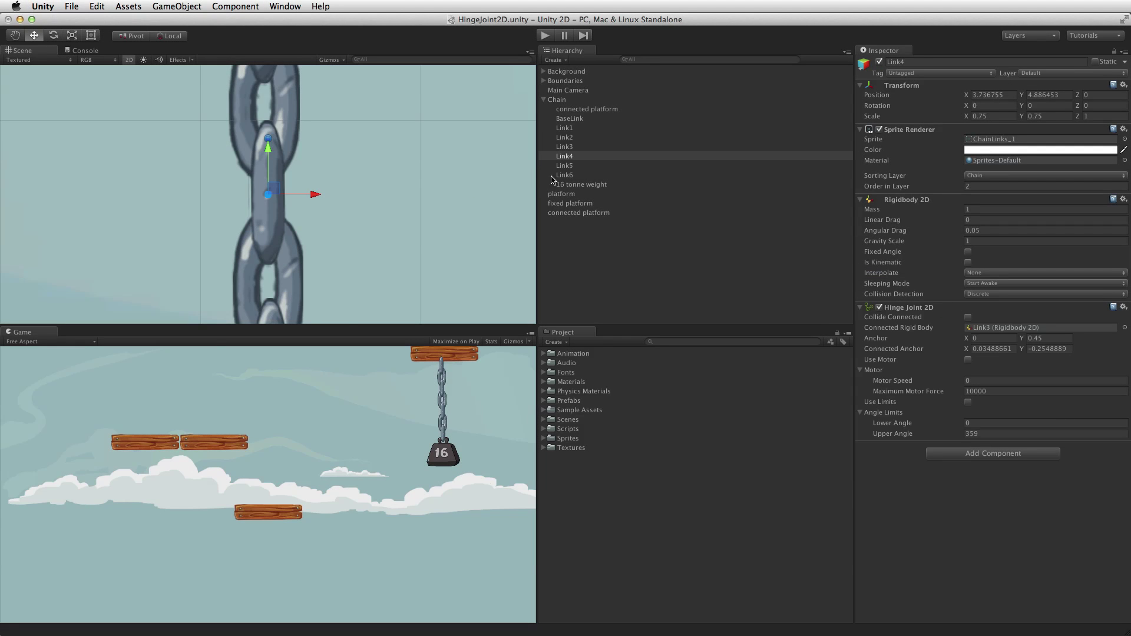
click(555, 182)
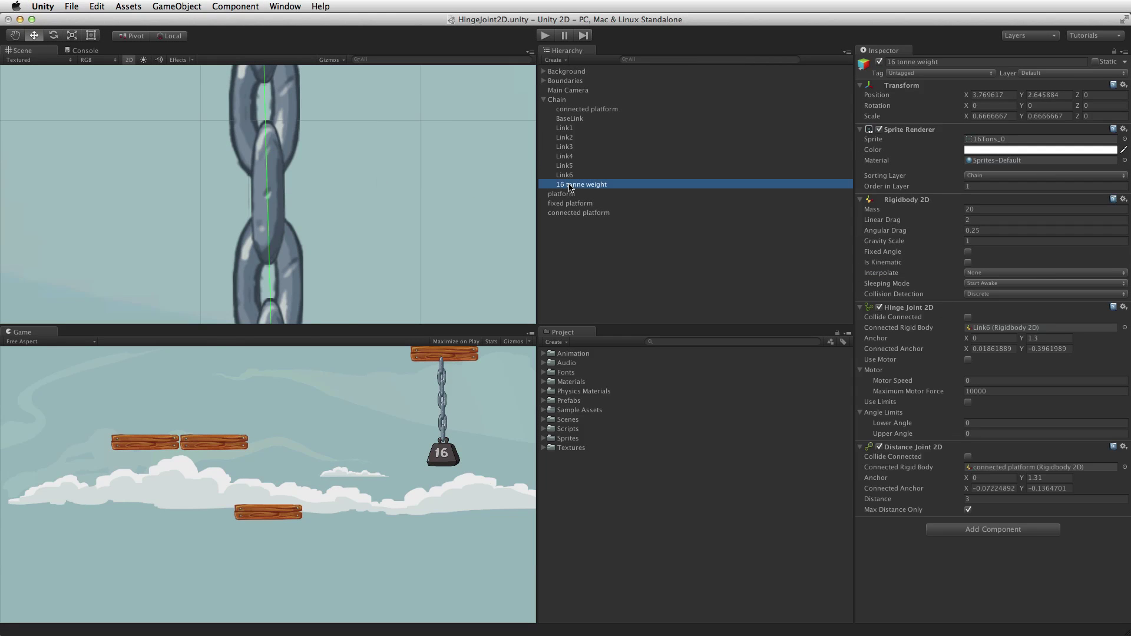
key(f)
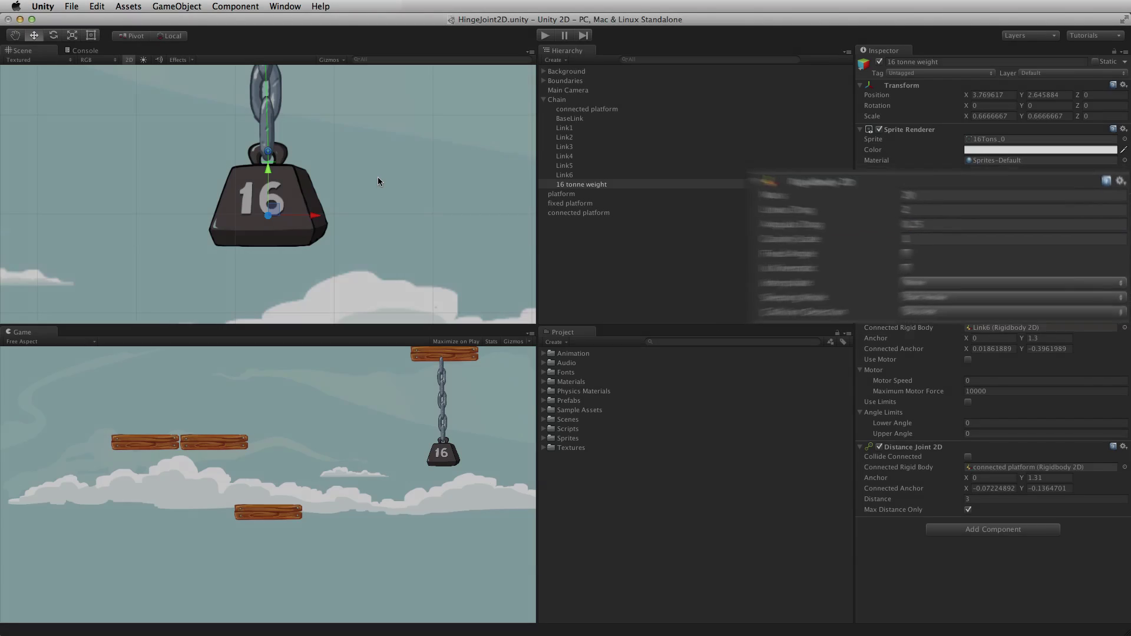
Play the scene and test the chain by pulling the 16 tonne weight to the right and to the left in the Scene view, ending with play mode stopped.
click(543, 36)
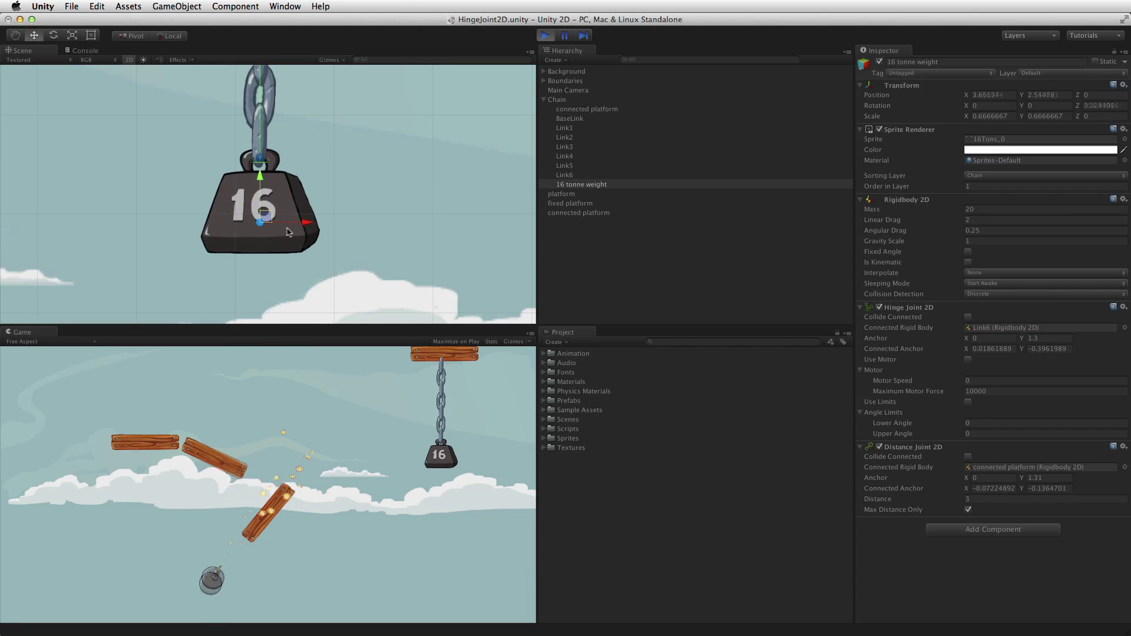
drag(270, 218, 500, 117)
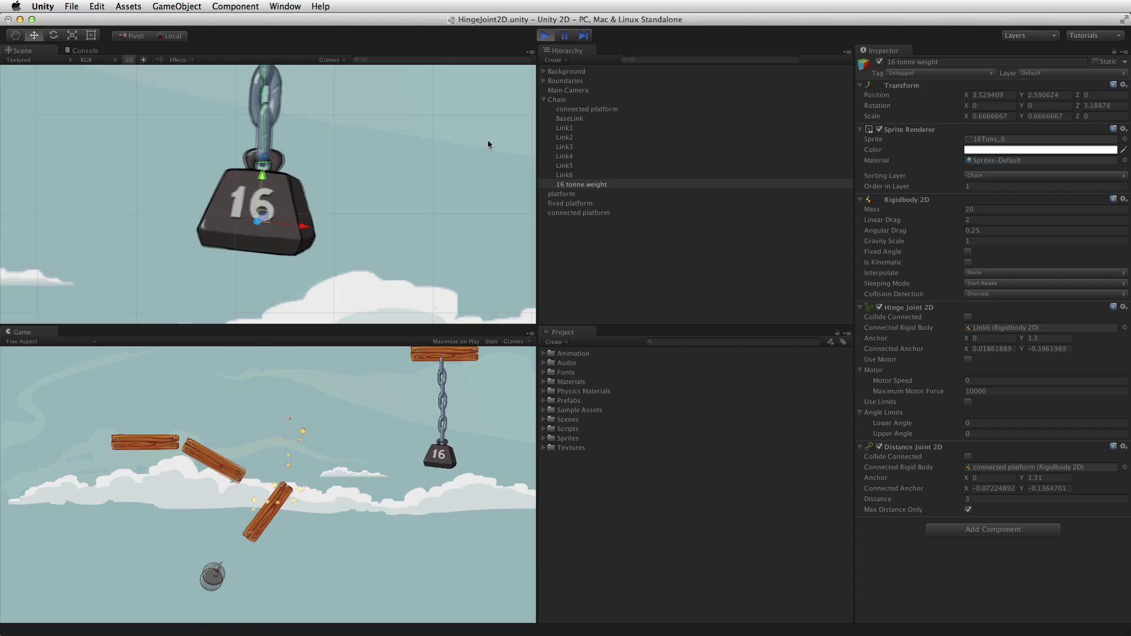
drag(276, 212, 79, 116)
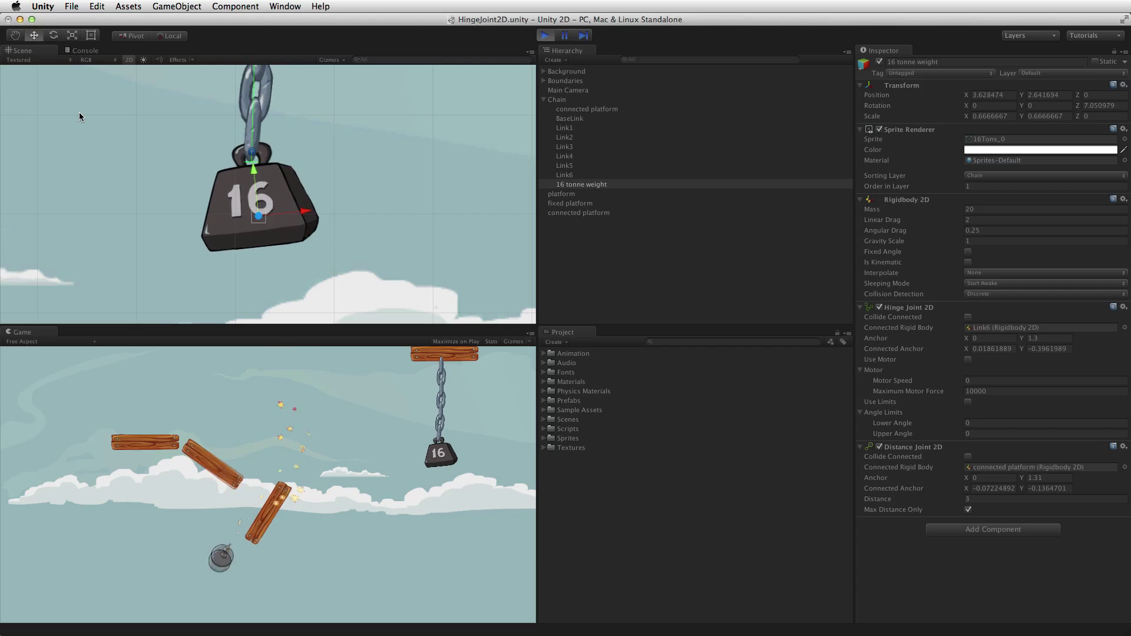
key(super+p)
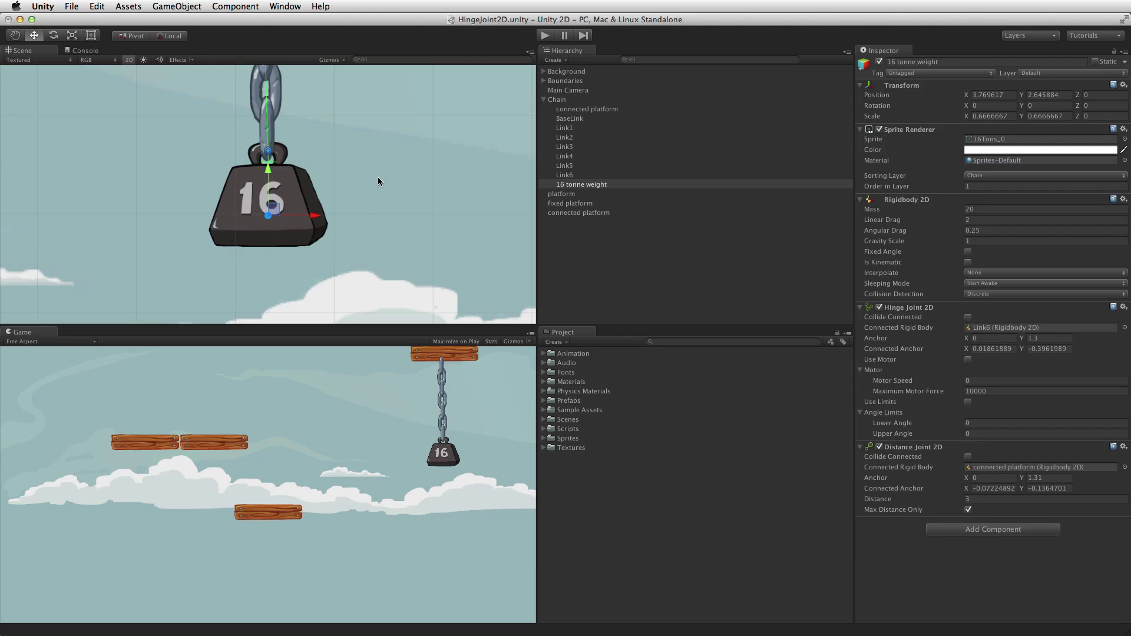